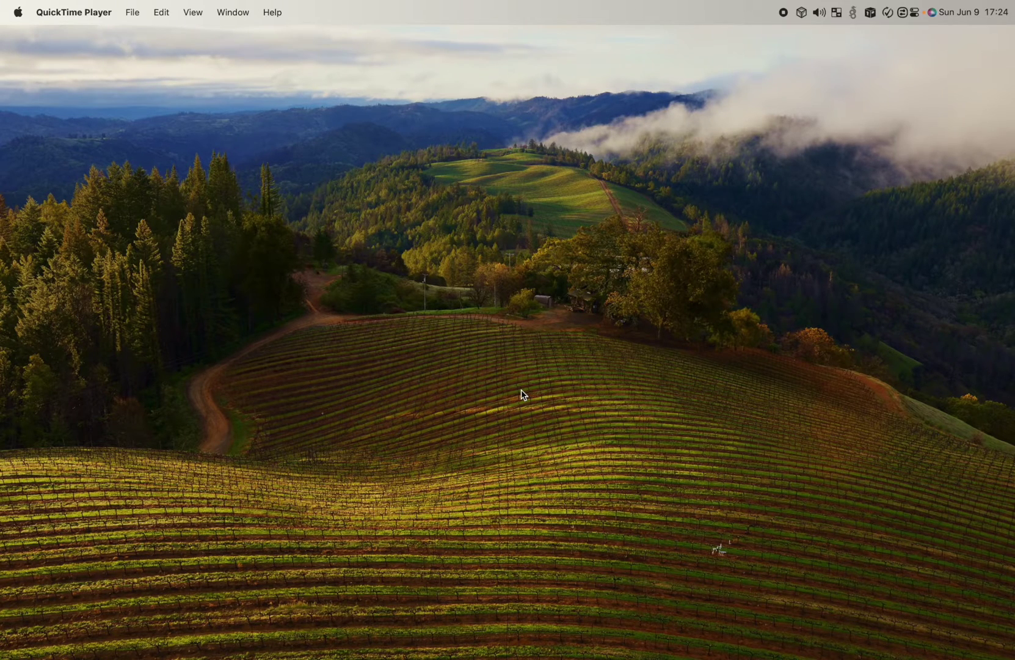
- Launch Disk Utility from a Spotlight search for 'disk'
{"action": "key", "text": "super+space"}
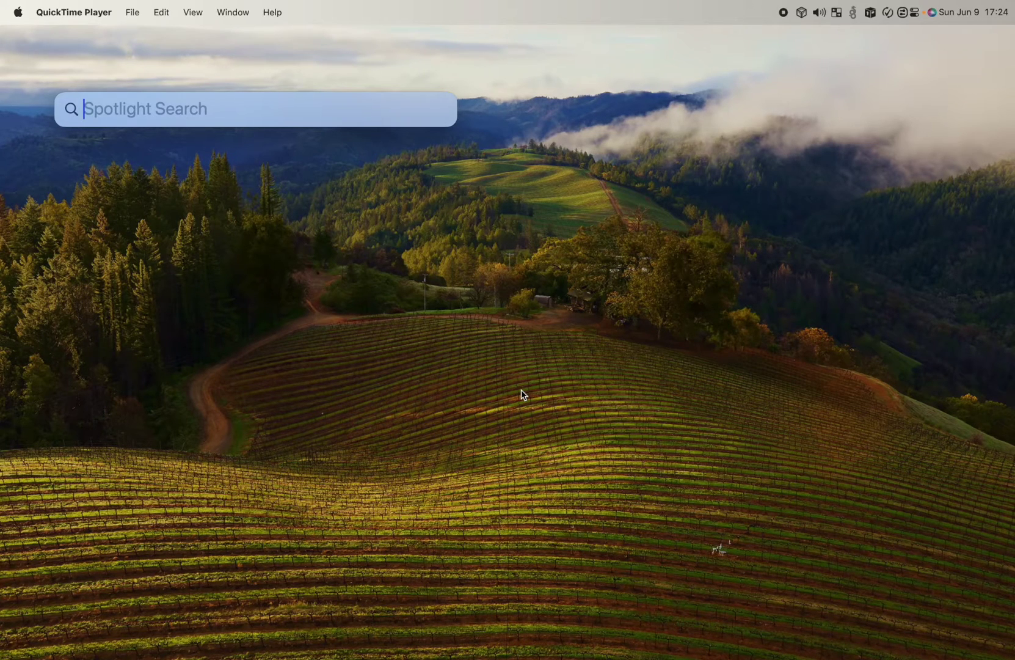
{"action": "type", "text": "disk"}
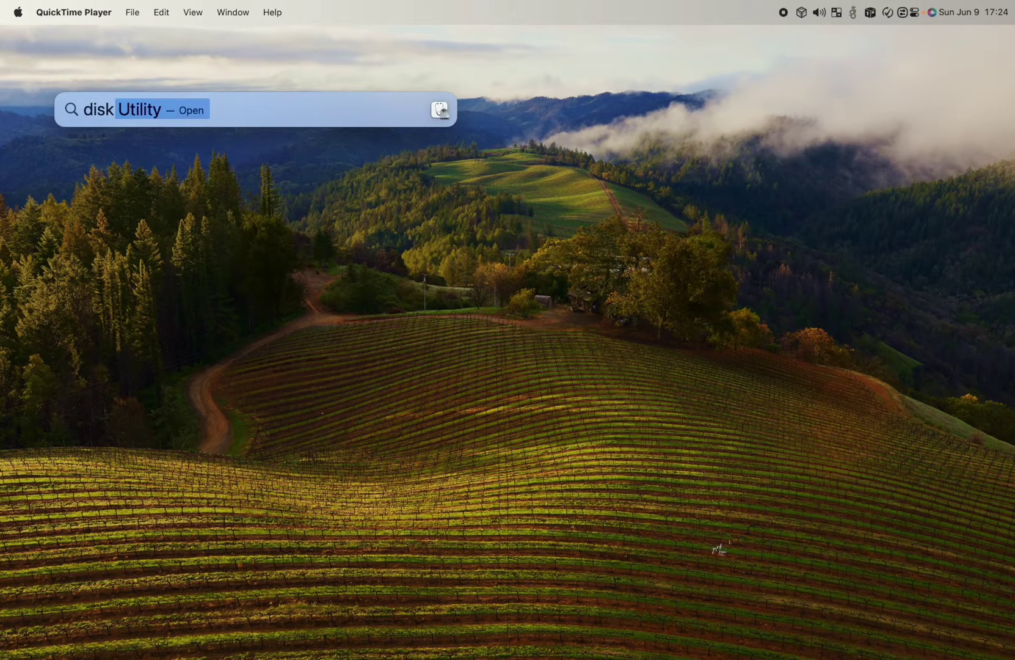
{"action": "key", "text": "Return"}
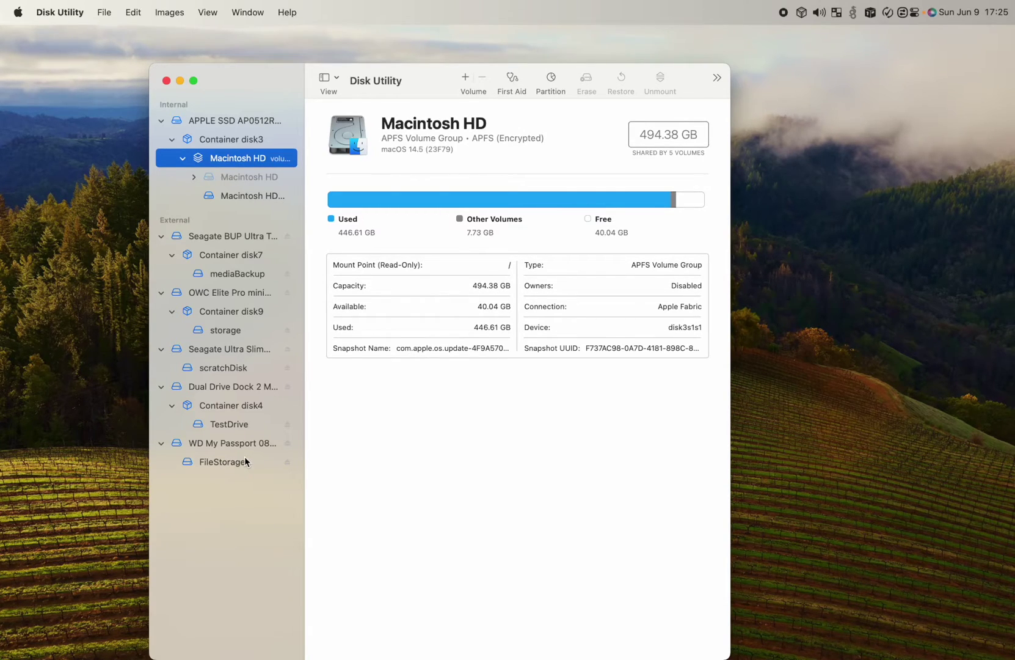
- Select the Dual Drive Dock 2 Media disk in the sidebar and view its full name and details
{"action": "left_click", "coordinate": [238, 389]}
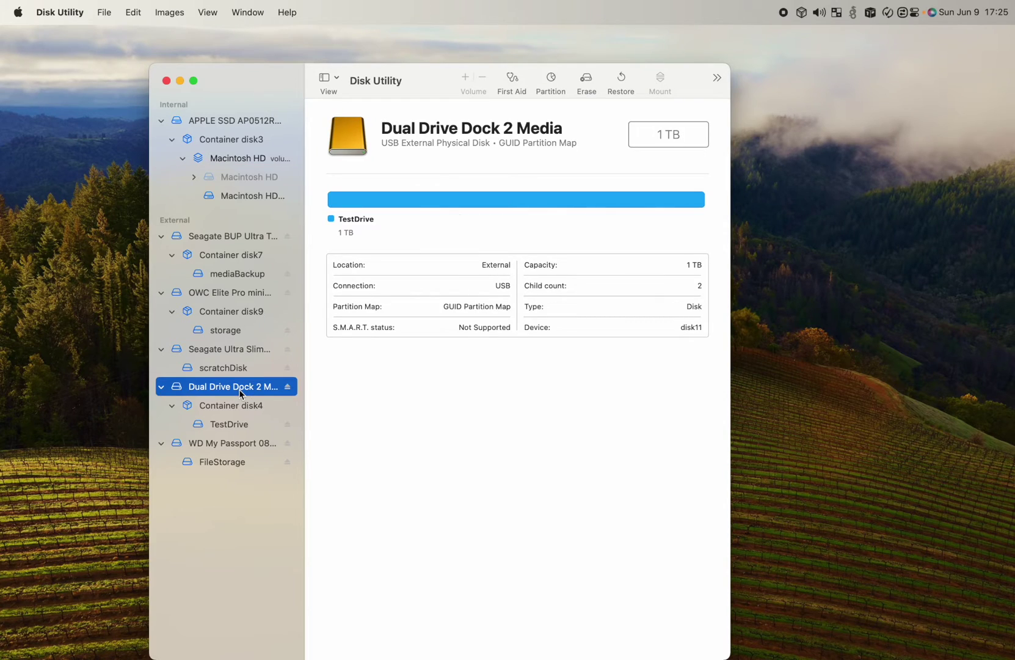
{"action": "left_click", "coordinate": [239, 389]}
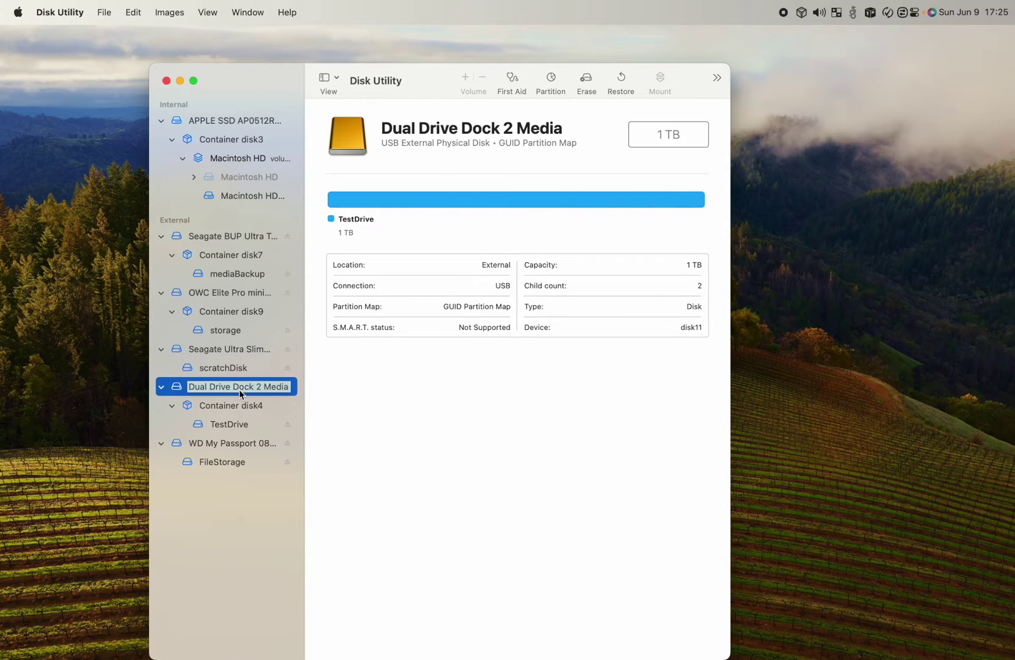
{"action": "left_click", "coordinate": [462, 389]}
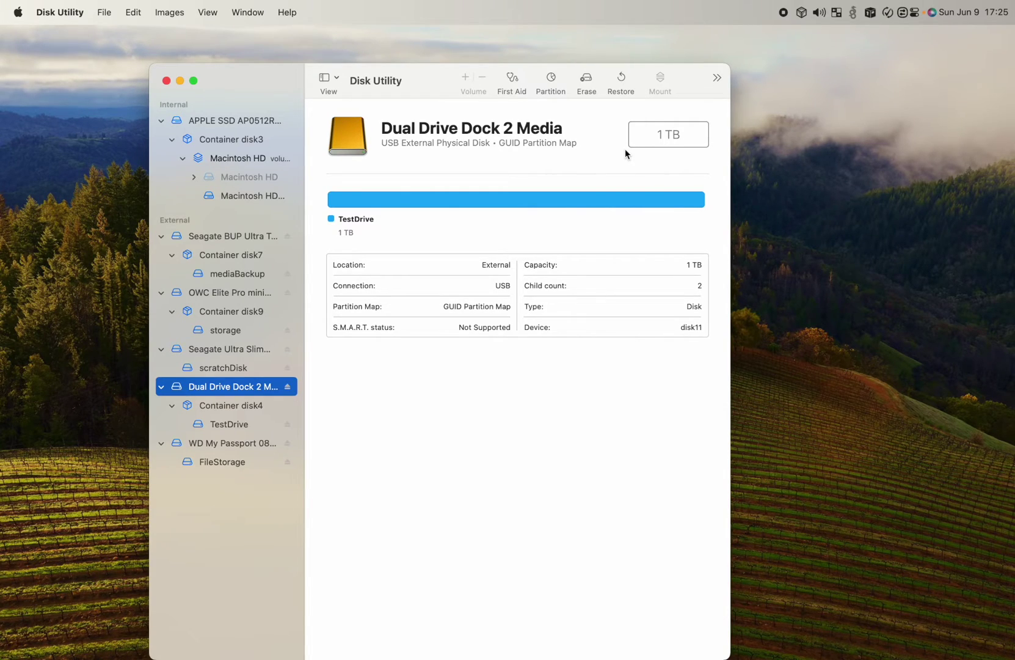
- Erase the Dual Drive Dock 2 Media disk as ExFAT named Test, keeping GUID Partition Map
{"action": "left_click", "coordinate": [587, 79]}
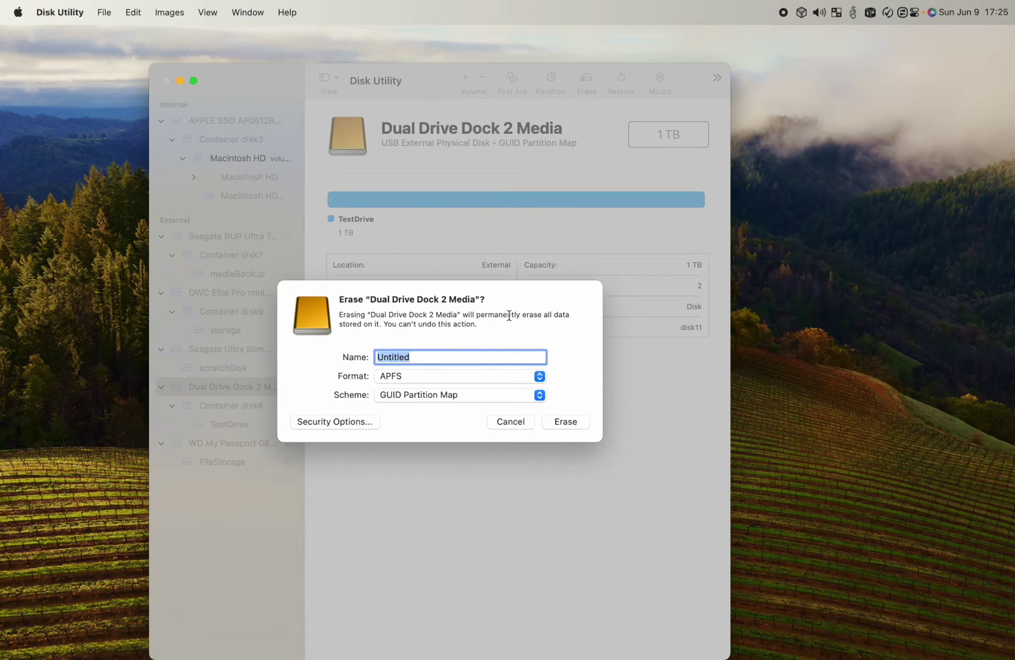
{"action": "type", "text": "Test"}
{"action": "left_click", "coordinate": [390, 377]}
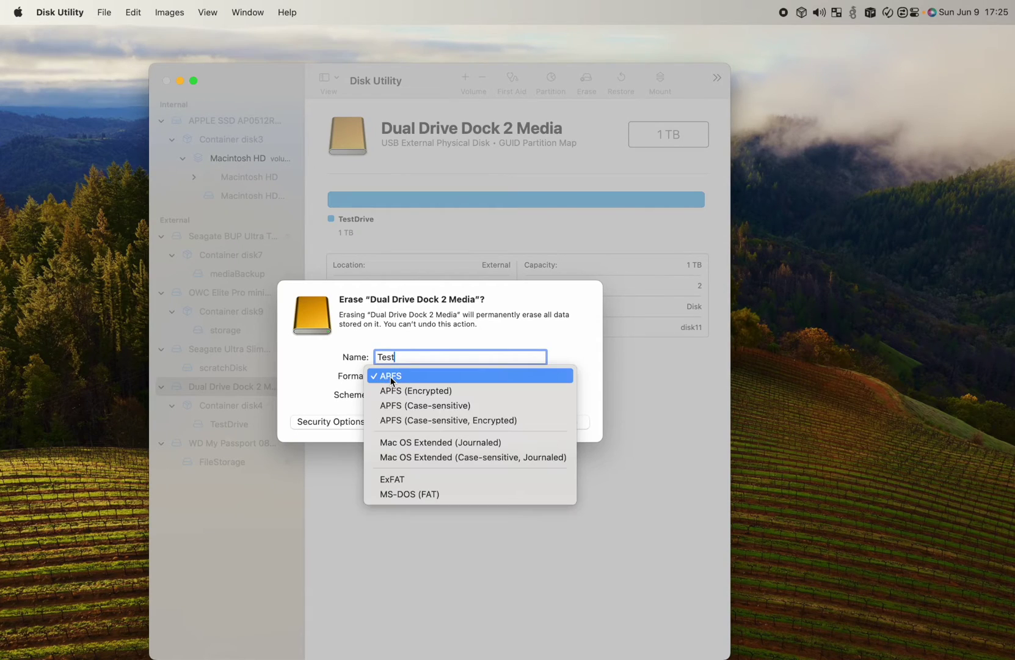
{"action": "left_click", "coordinate": [427, 476]}
{"action": "left_click", "coordinate": [421, 395]}
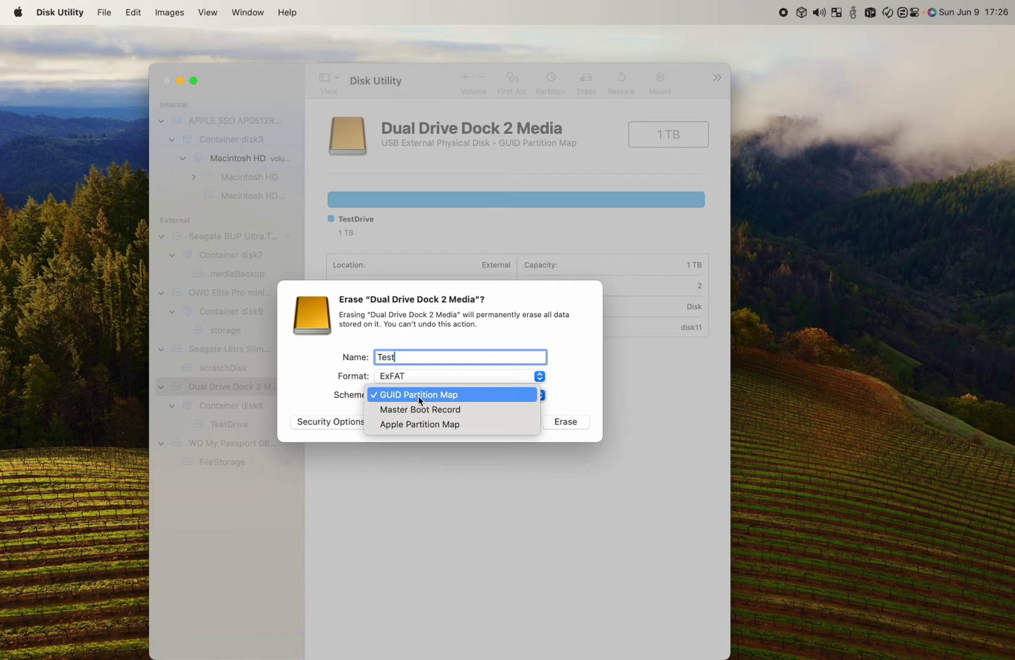
{"action": "left_click", "coordinate": [573, 363]}
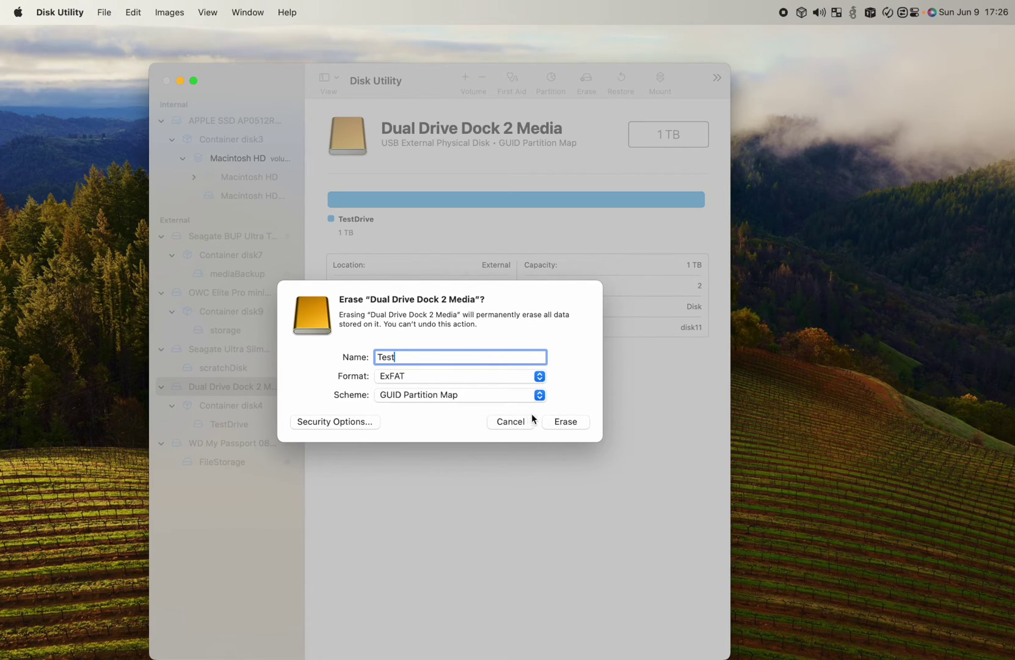
{"action": "left_click", "coordinate": [572, 421]}
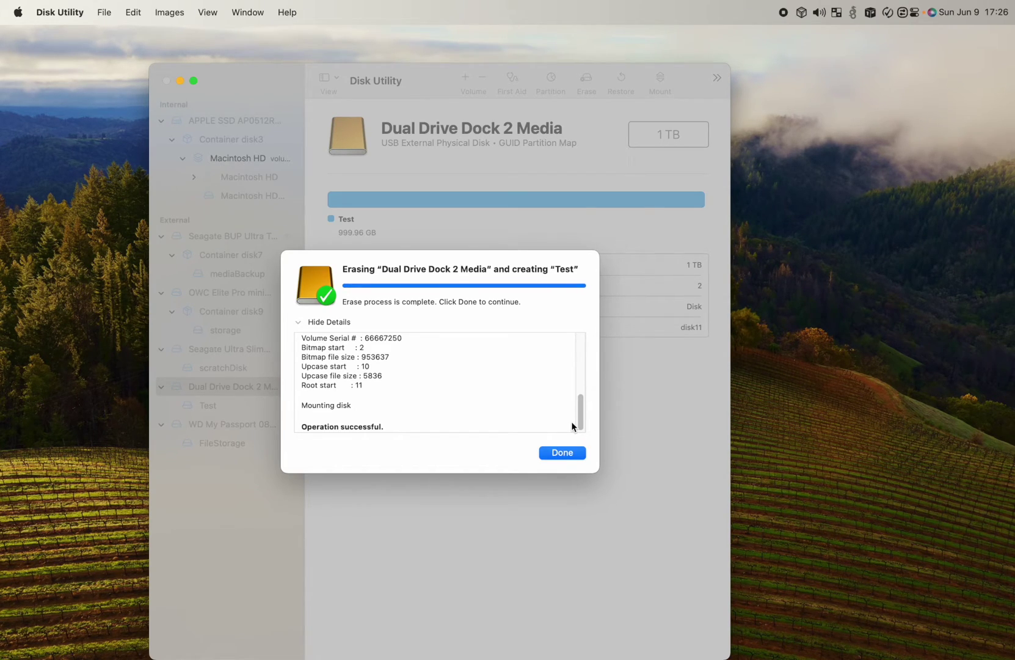
- Dismiss the erase report and check that the Test volume shows as ExFAT
{"action": "left_click", "coordinate": [561, 452]}
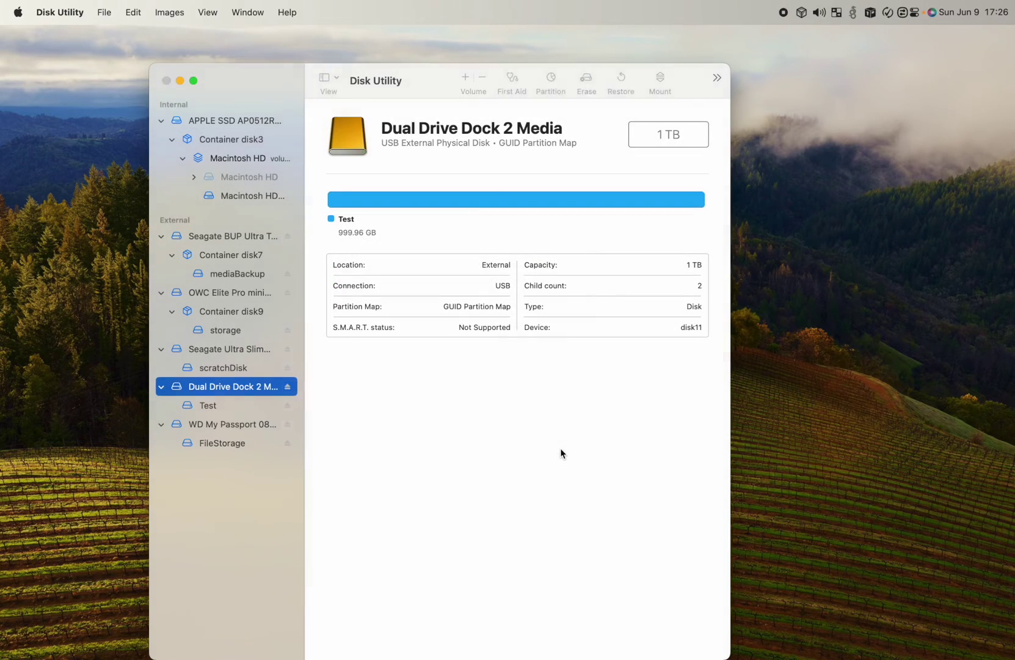
{"action": "left_click", "coordinate": [212, 405]}
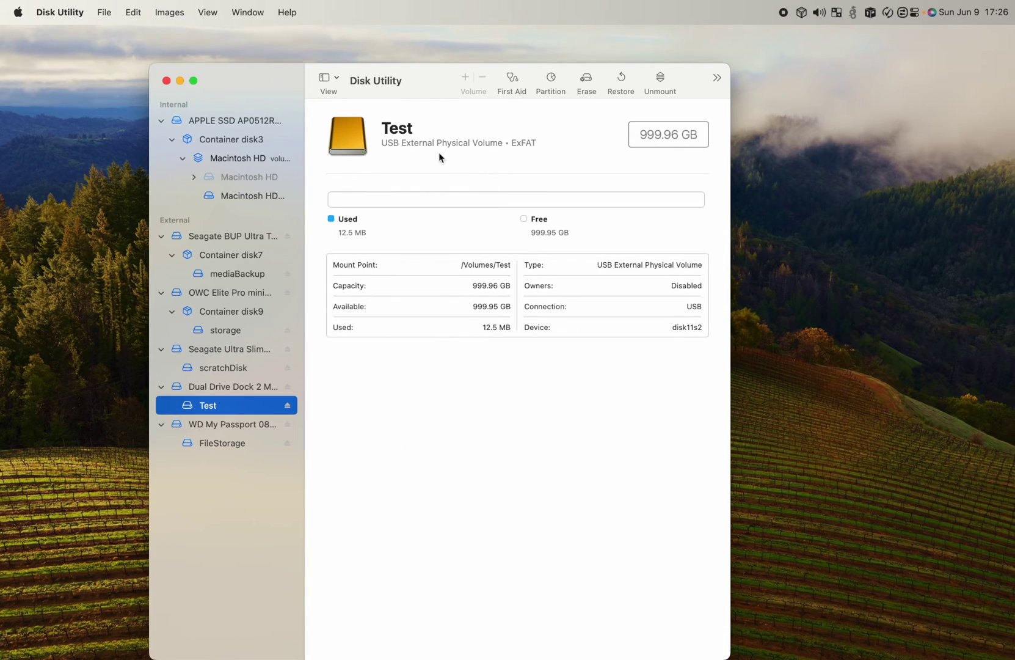
{"action": "double_click", "coordinate": [521, 143]}
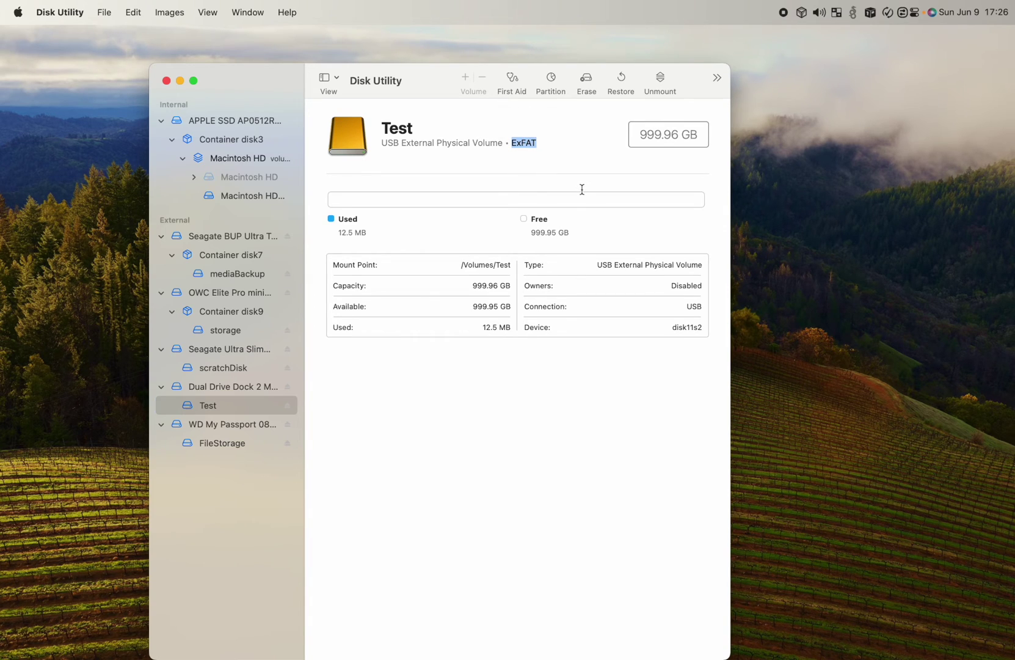
- Quit Disk Utility and open a new Finder window from the Dock
{"action": "left_click", "coordinate": [165, 80]}
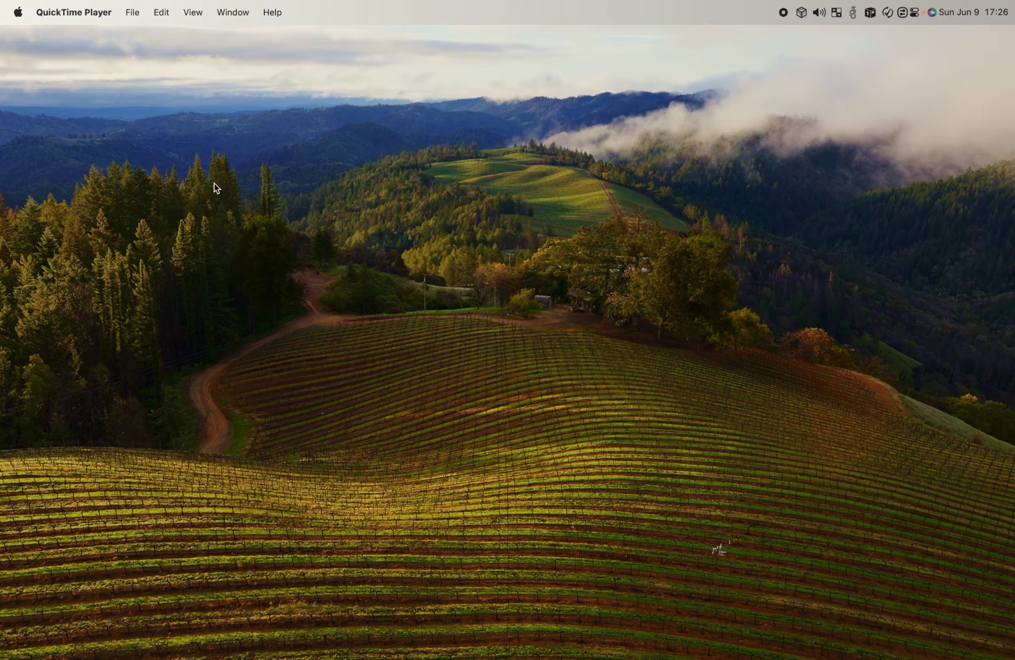
{"action": "left_click", "coordinate": [22, 647]}
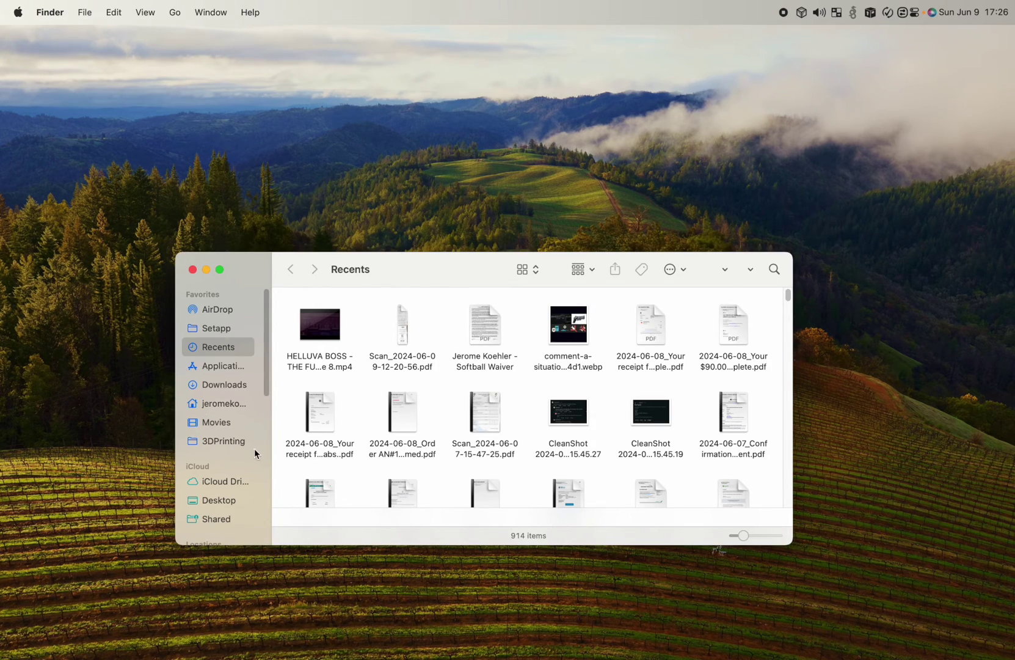
{"action": "scroll", "coordinate": [239, 452], "scroll_direction": "down", "scroll_amount": 10}
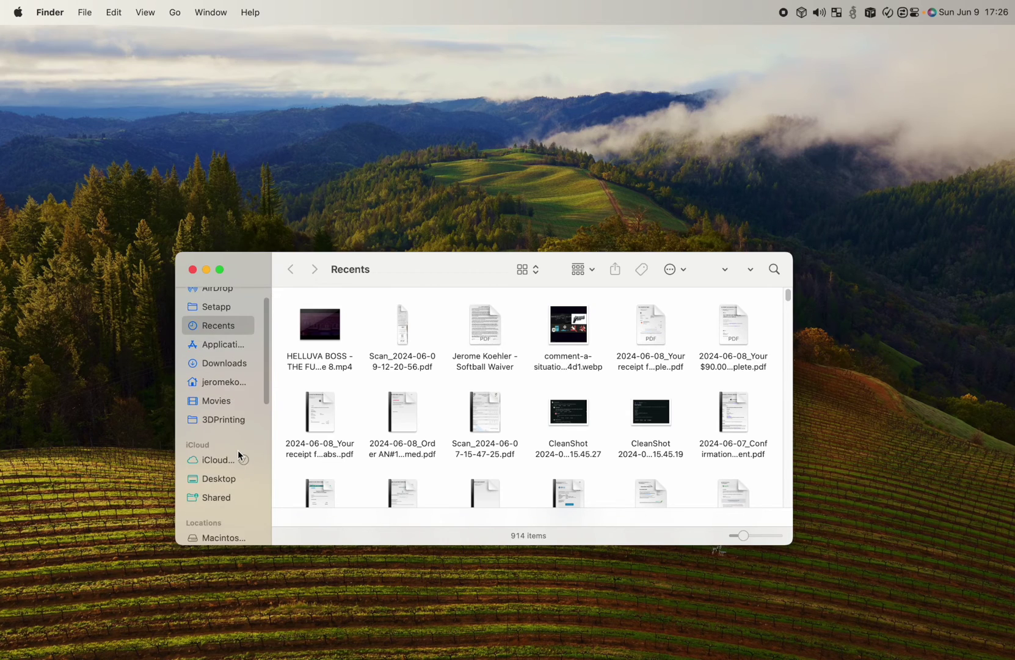
{"action": "scroll", "coordinate": [238, 450], "scroll_direction": "up", "scroll_amount": 3}
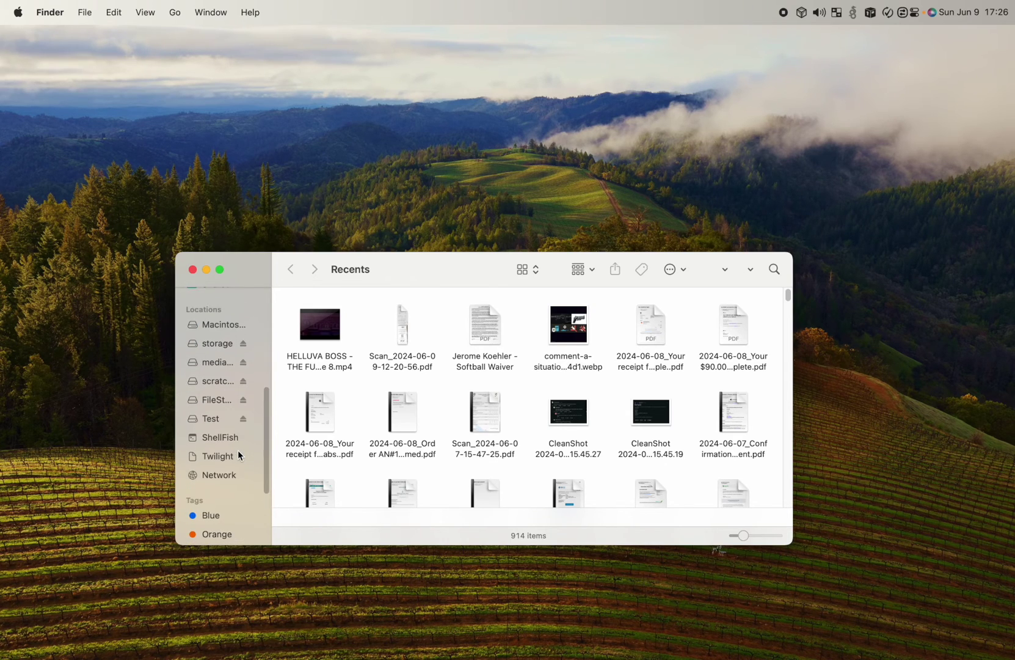
- Open the empty Test volume in Finder and preview its summary in Quick Look
{"action": "left_click", "coordinate": [212, 418]}
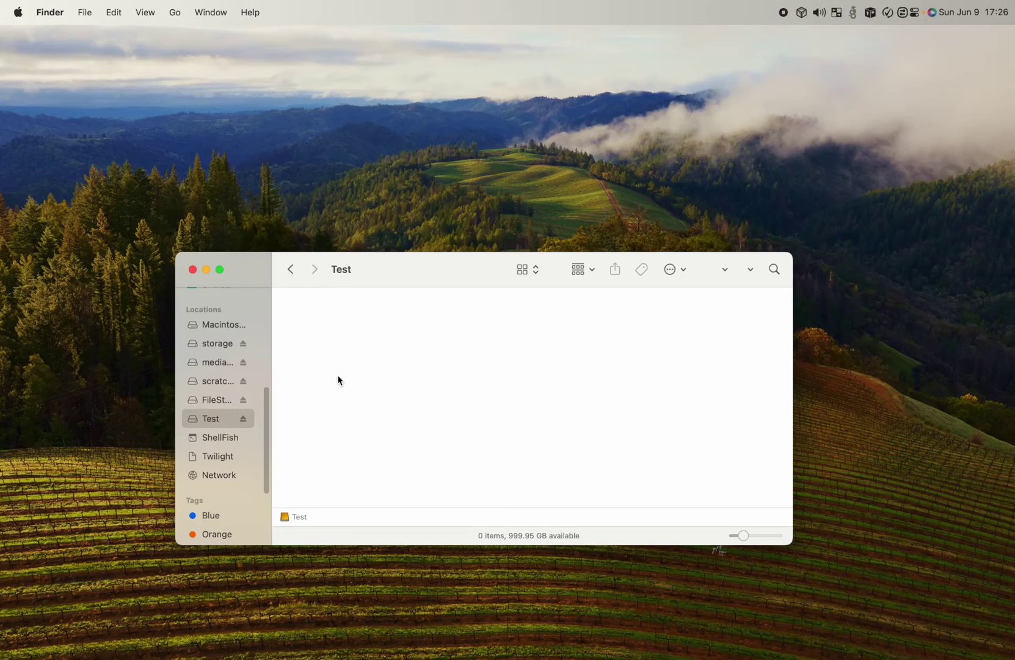
{"action": "key", "text": "space"}
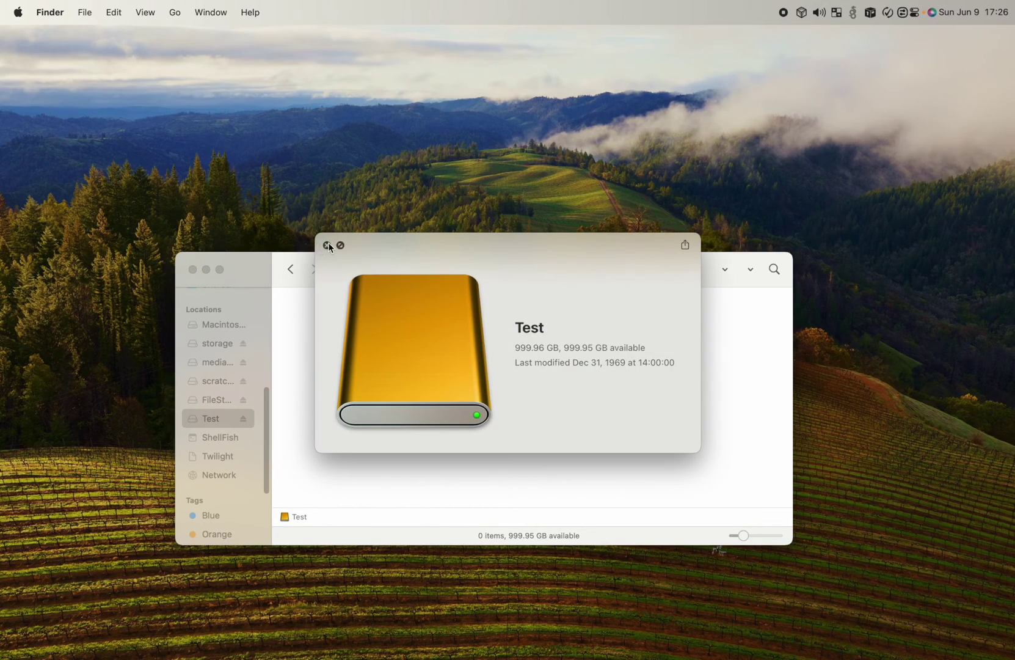
{"action": "left_click", "coordinate": [328, 245]}
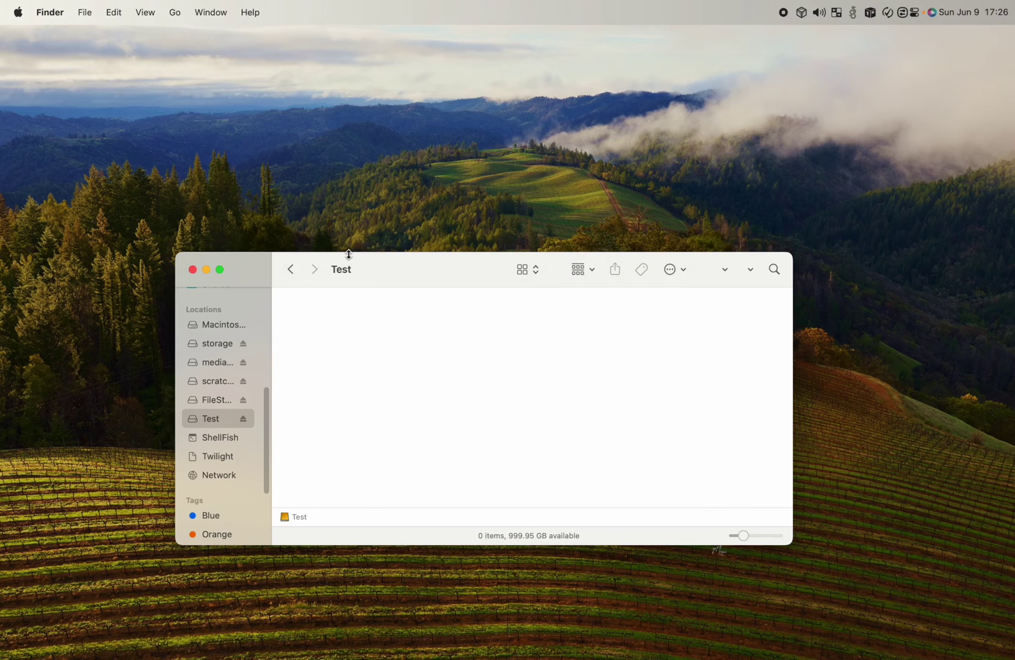